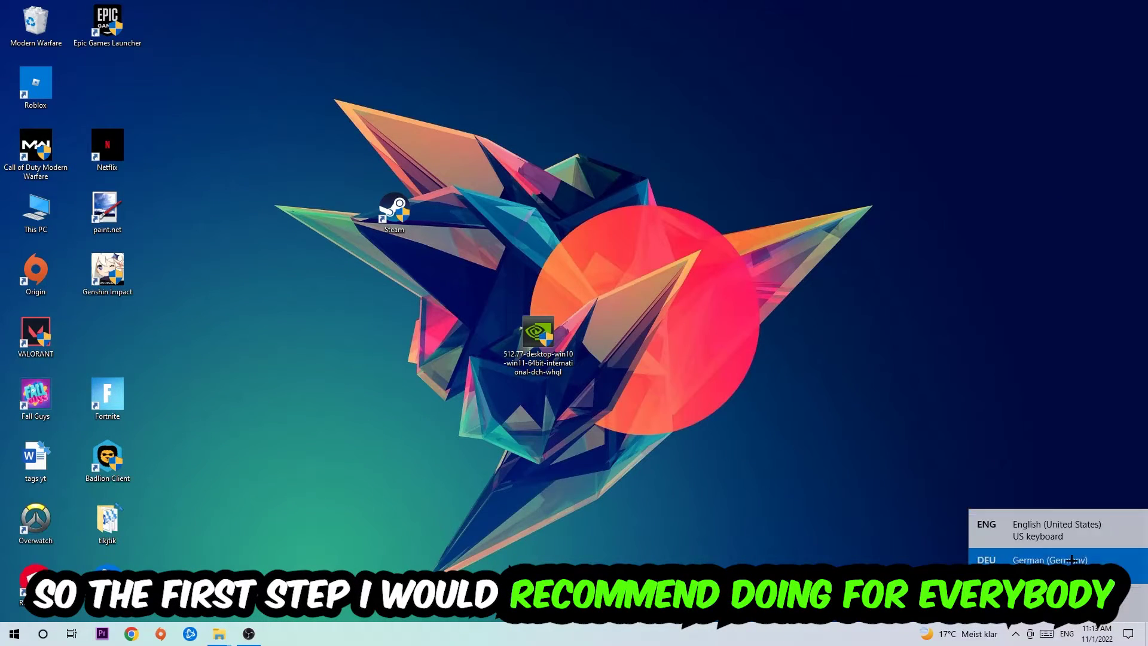
Switch the keyboard input language to German (Germany) and bring up the Run dialog
left_click(1071, 560)
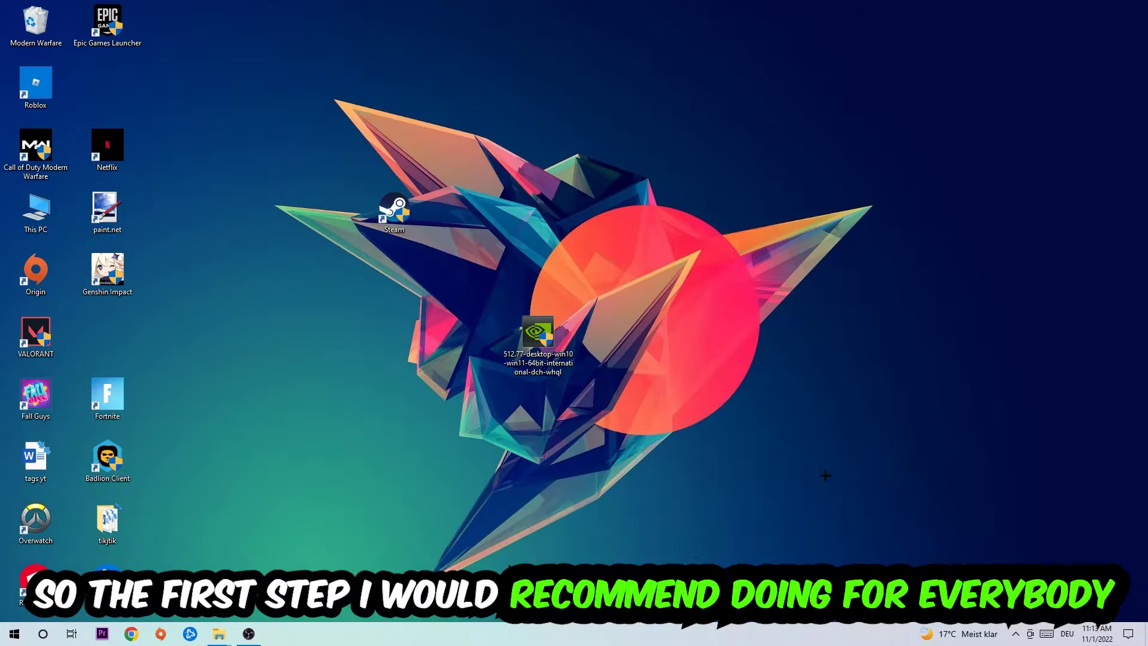
key("super+r")
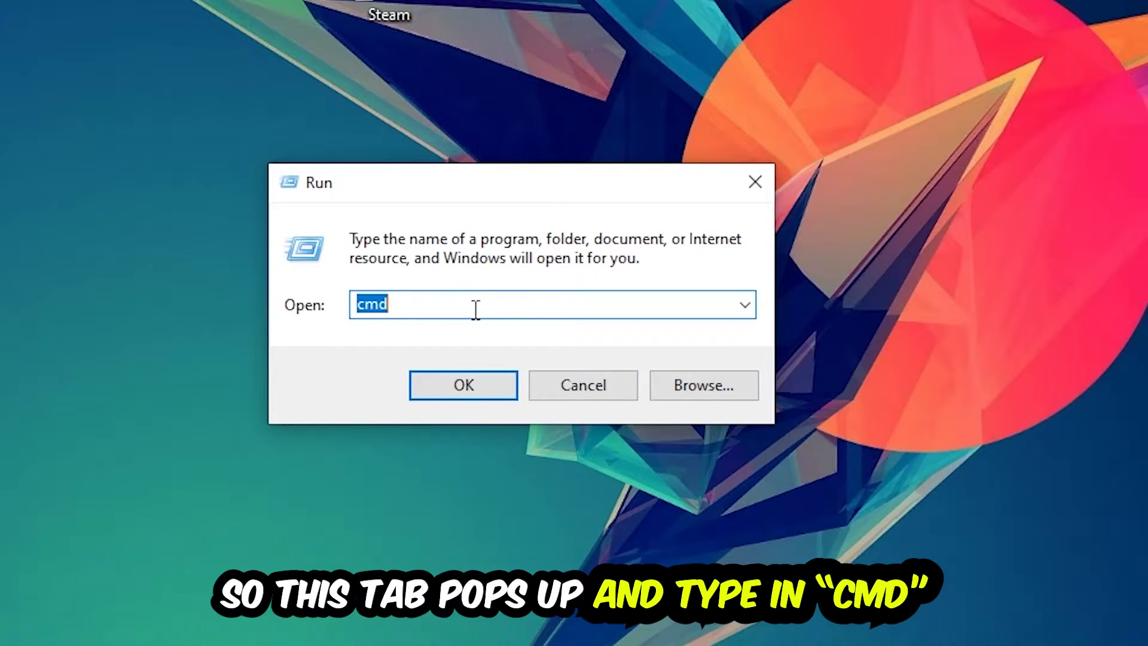
Launch cmd, maximize it, and run ipconfig /flushdns to clear the DNS resolver cache
left_click(505, 381)
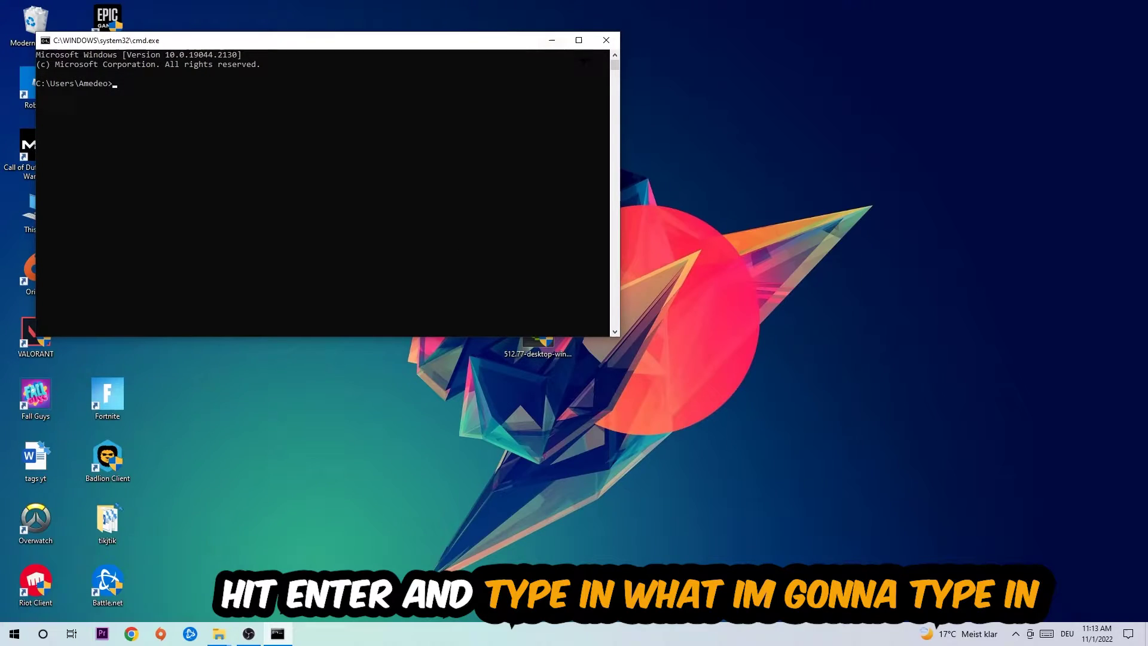
left_click(578, 40)
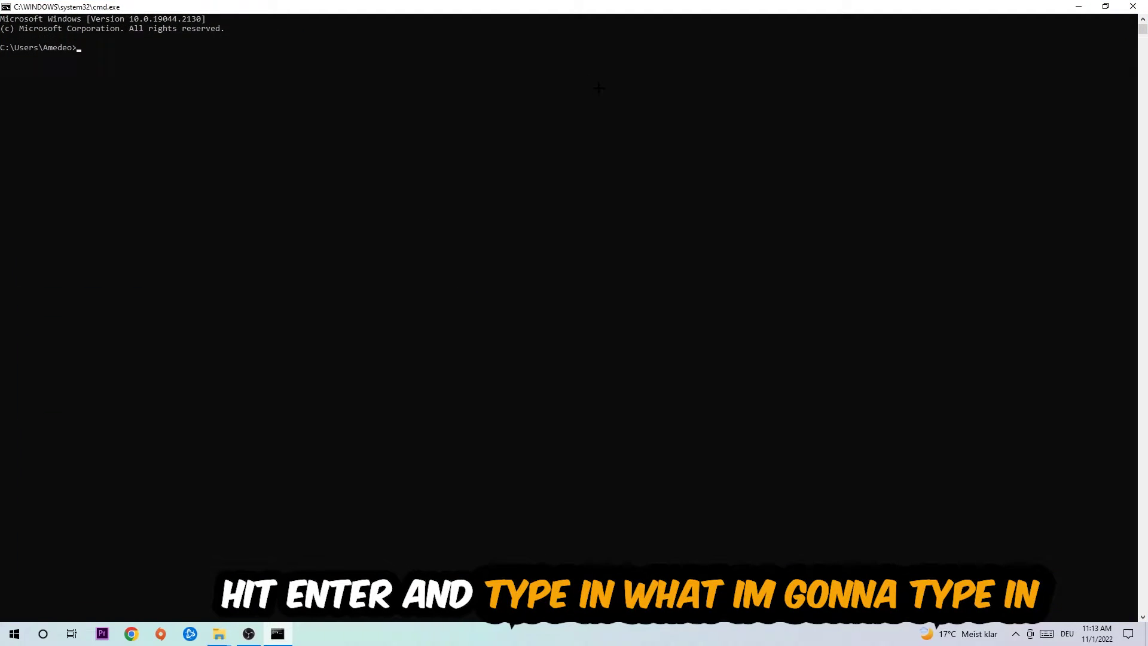
type("ip")
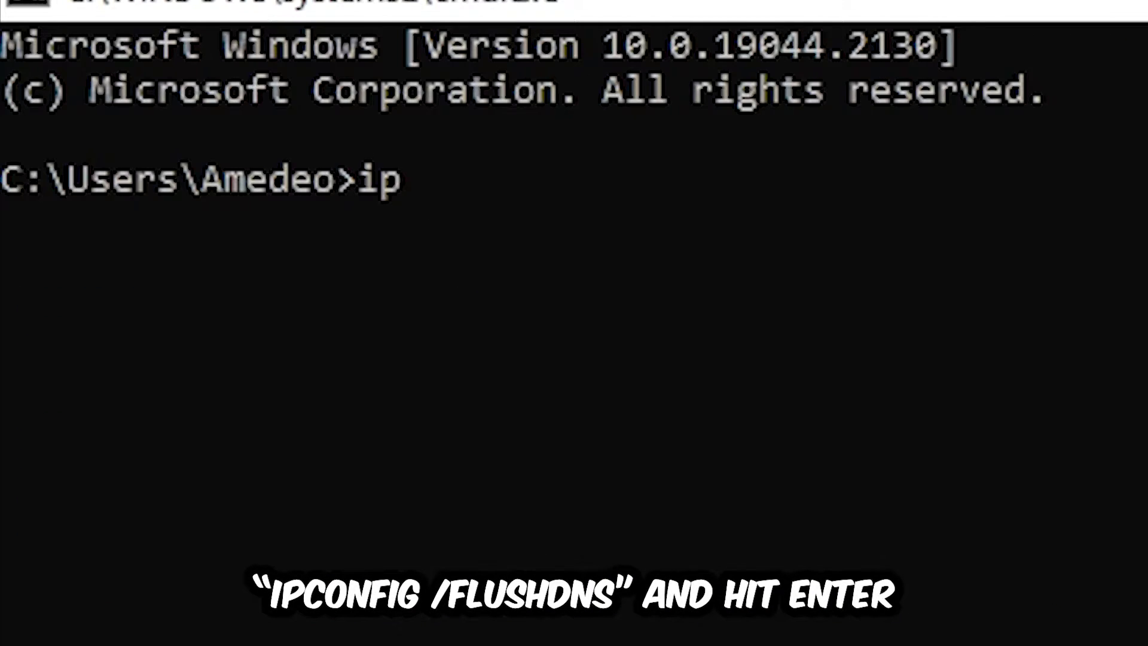
type("config ")
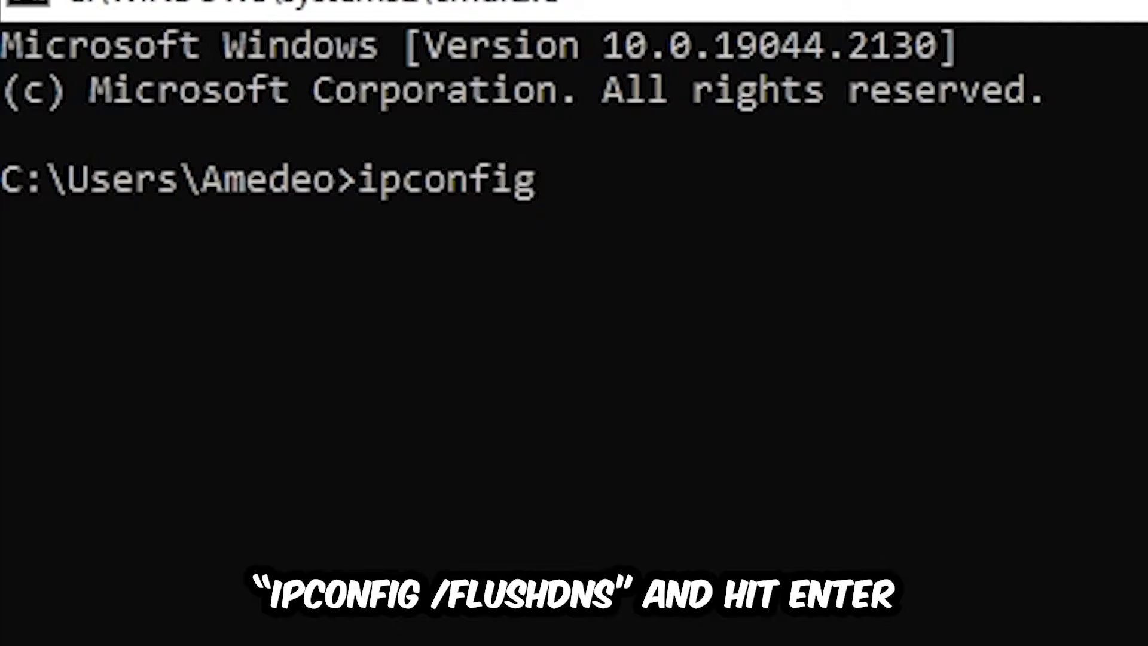
type("/fk")
key("BackSpace")
type("l")
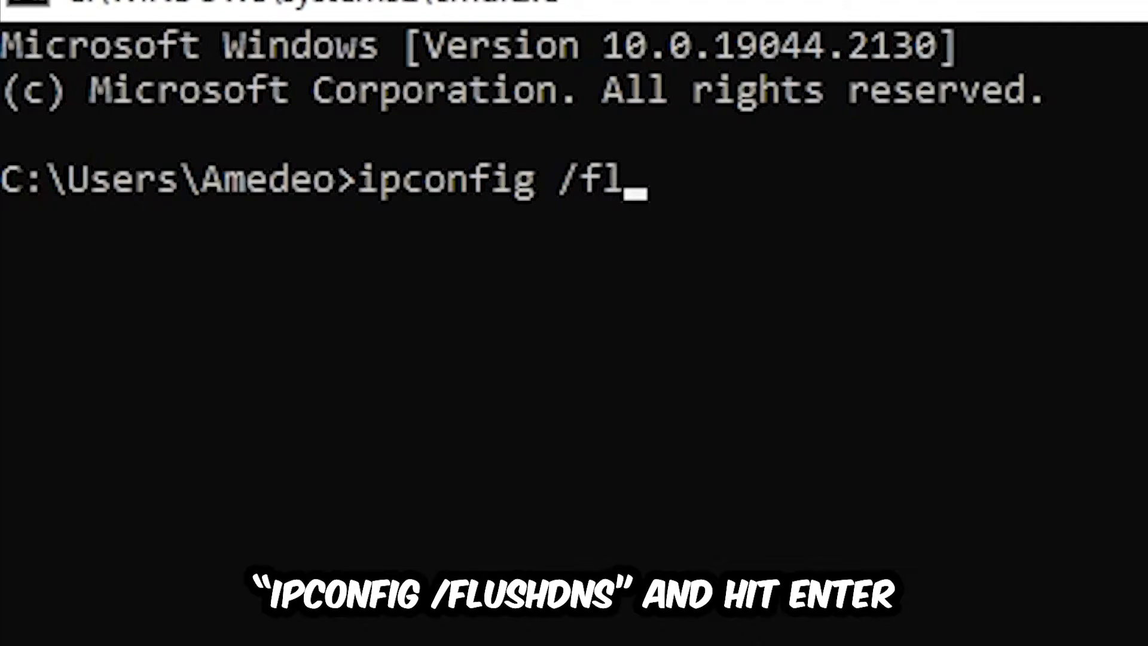
type("ushdns")
key("Return")
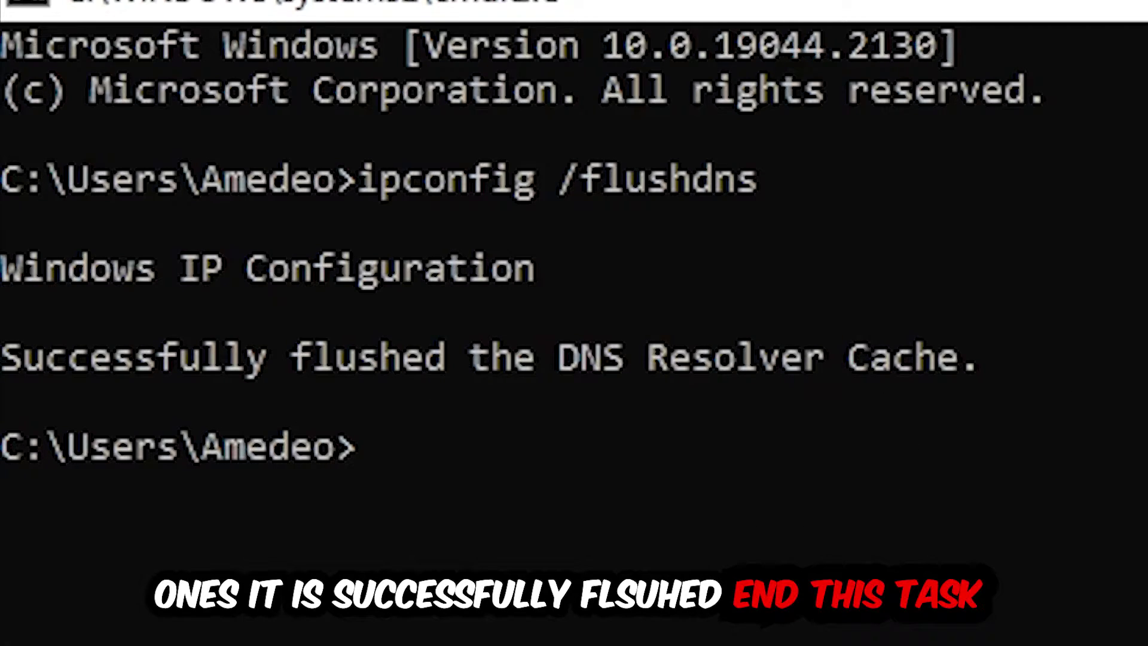
Close Command Prompt and go to Network & Internet in Windows Settings from Start
left_click(1133, 6)
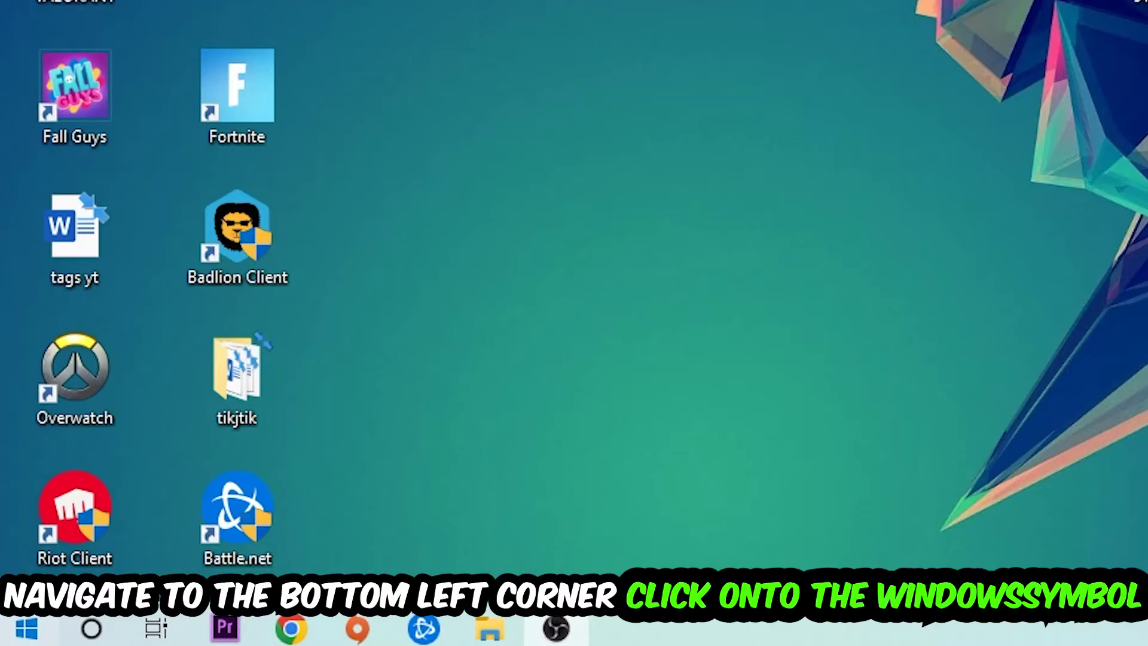
left_click(14, 633)
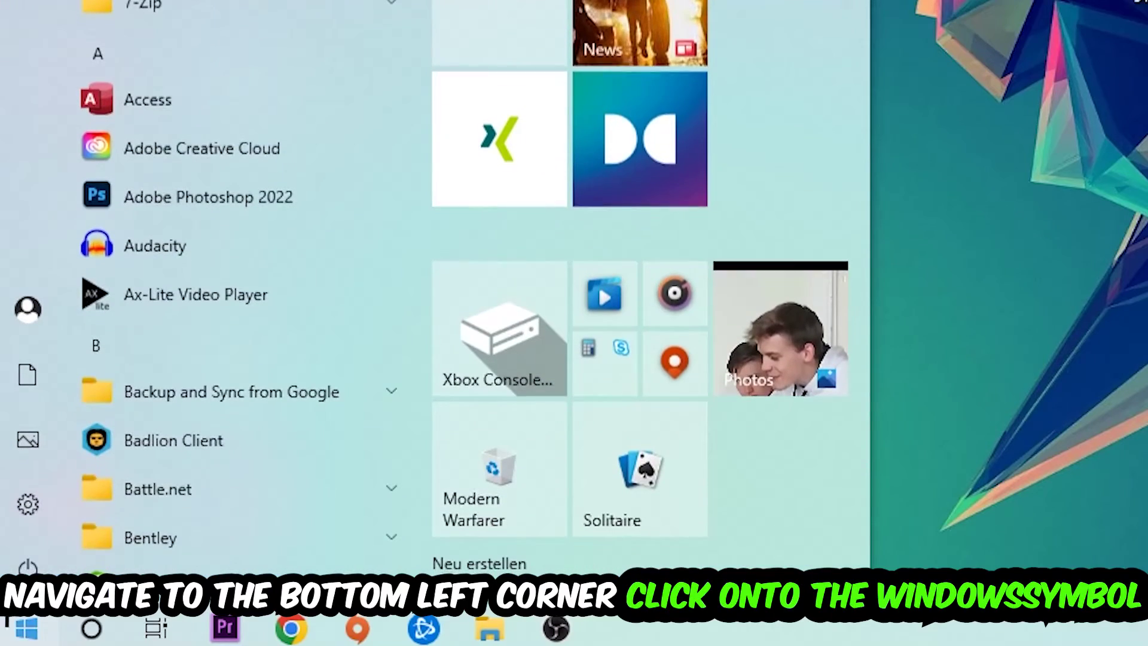
left_click(28, 507)
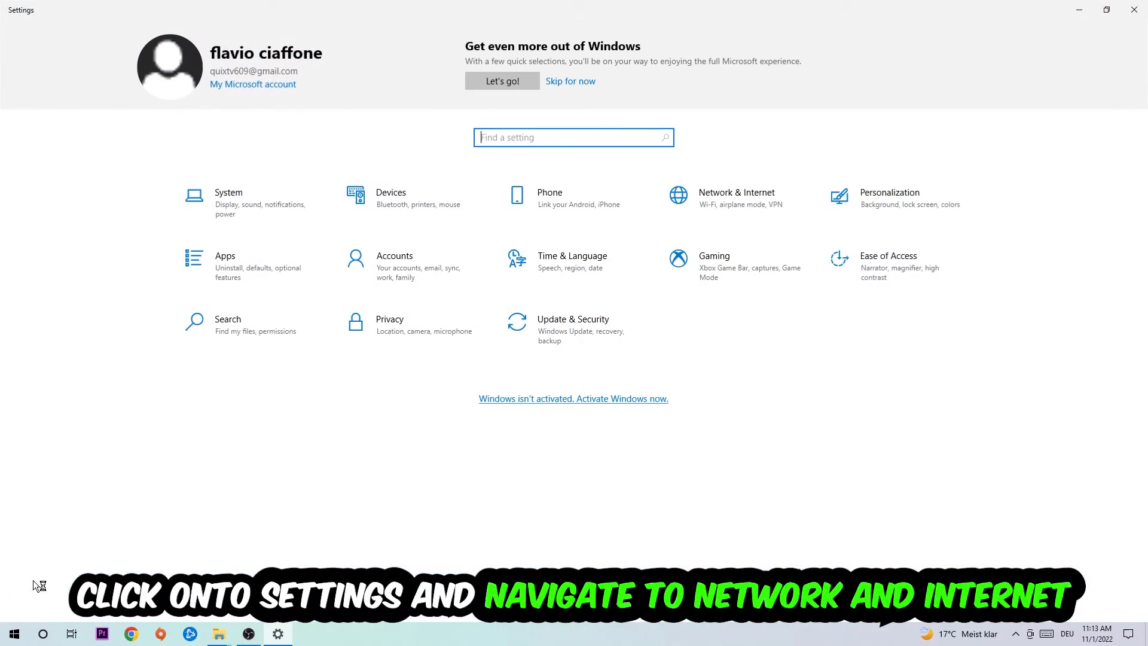
left_click(755, 193)
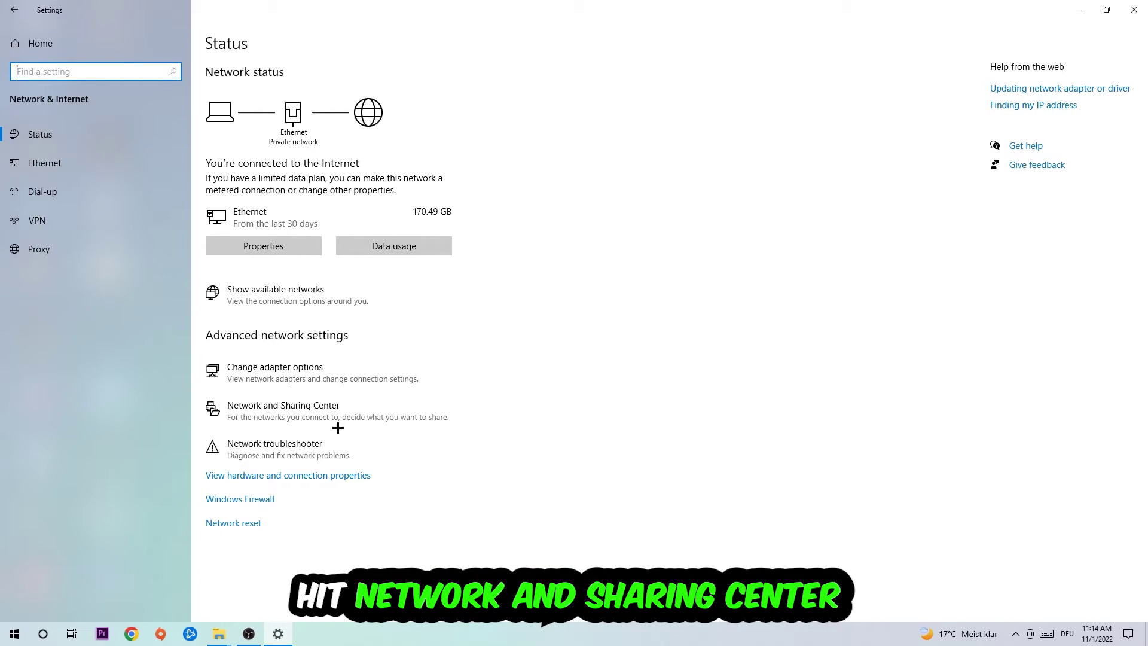
Open the Network and Sharing Center from the network status page
left_click(349, 409)
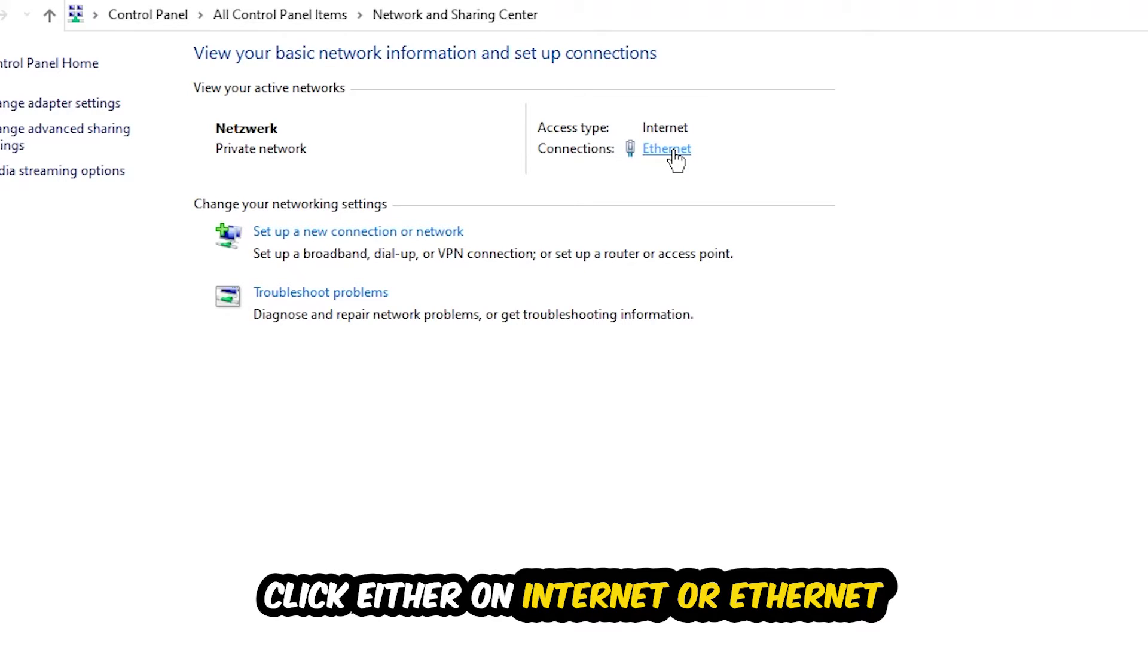
Open the Ethernet Status window and its Properties dialog, moving both dialogs up out of the way
left_click(673, 150)
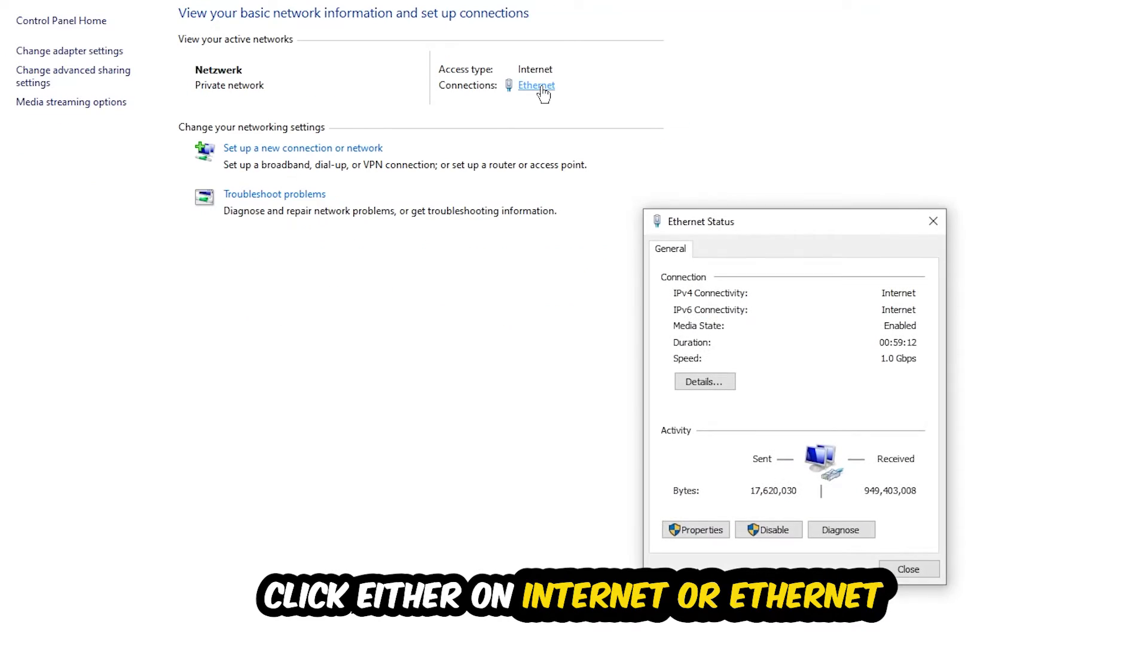
left_click_drag(687, 221, 525, 146)
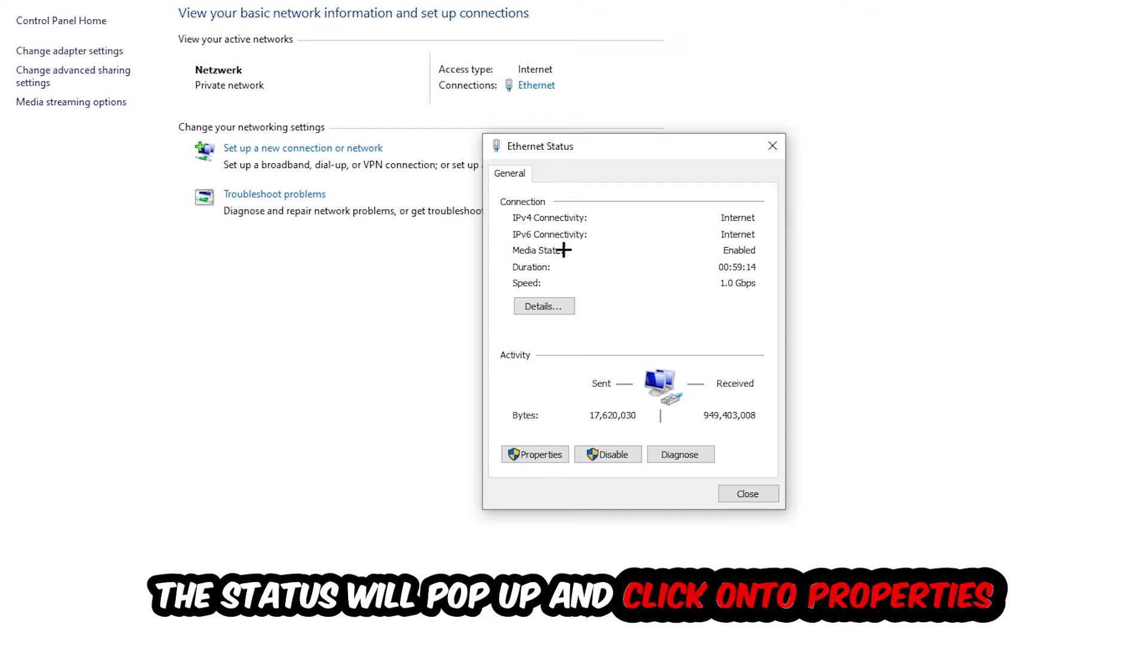
left_click(535, 458)
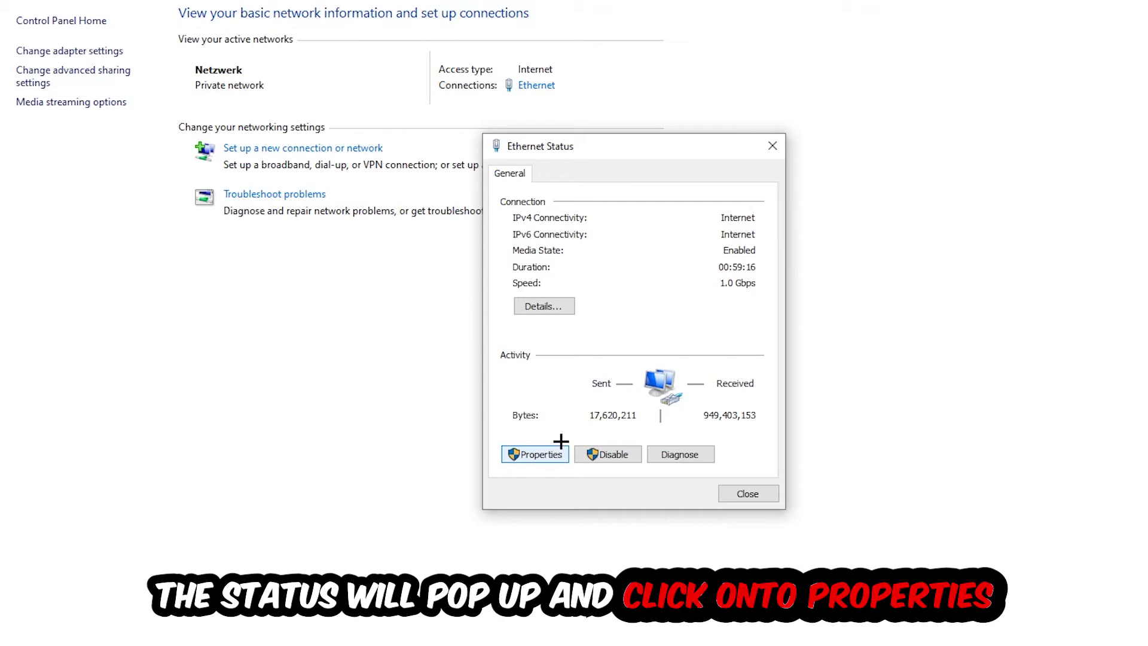
left_click(560, 446)
left_click_drag(623, 149, 636, 97)
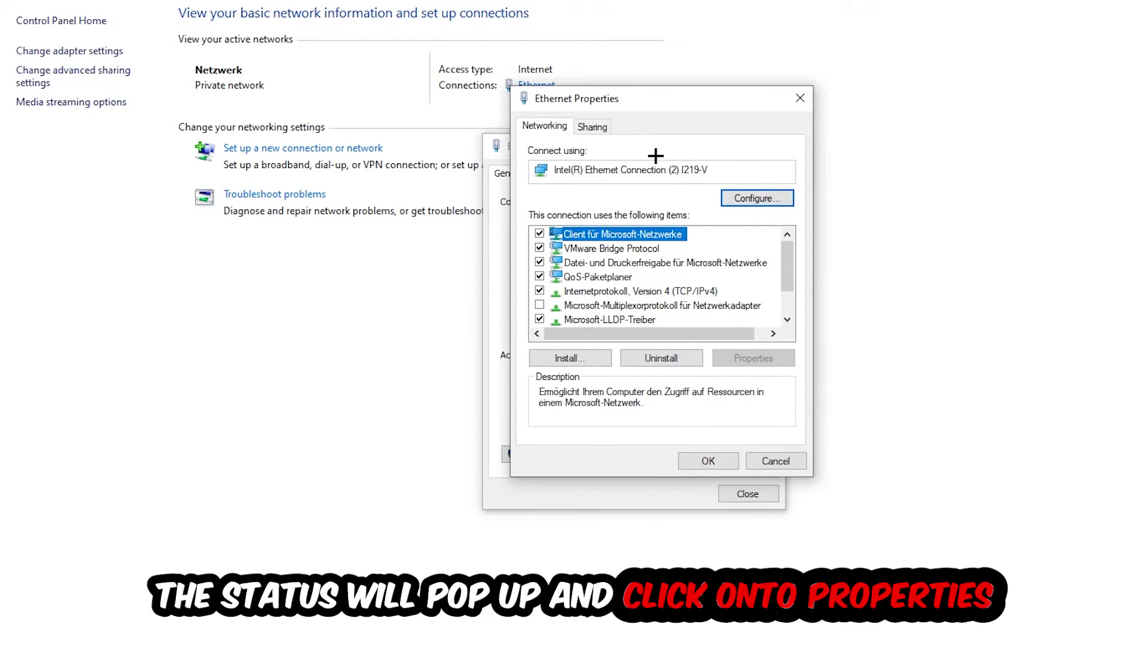
Set Ethernet TCP/IPv4 to 'Use the following DNS server addresses', confirm, and close the Ethernet dialogs
double_click(614, 289)
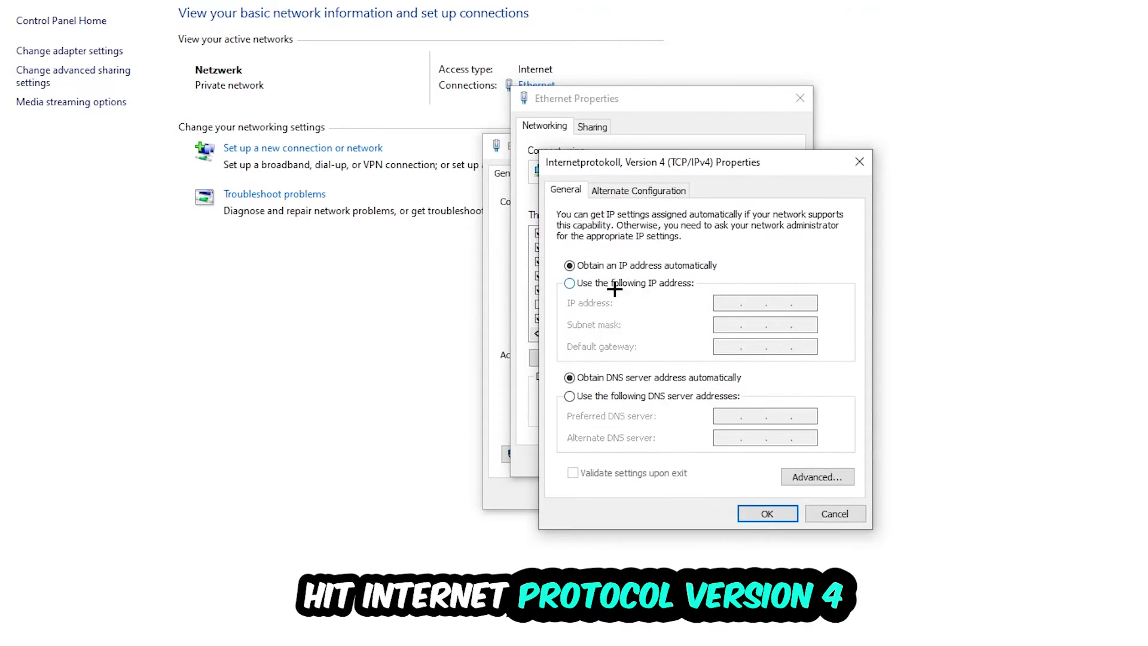
left_click(590, 397)
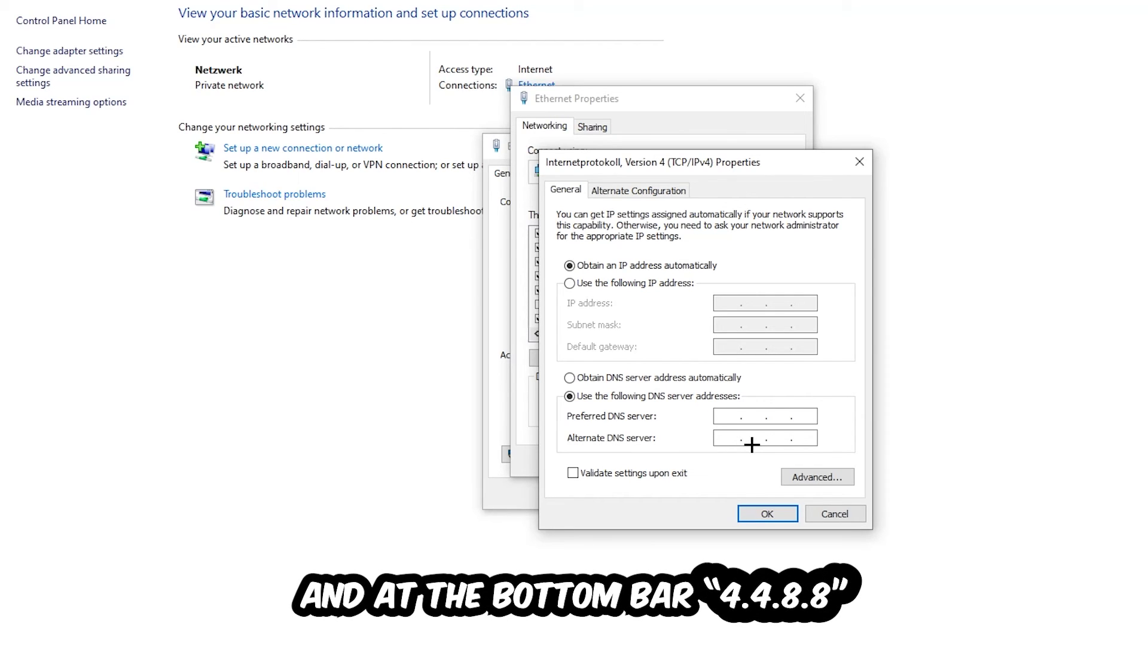
left_click(767, 514)
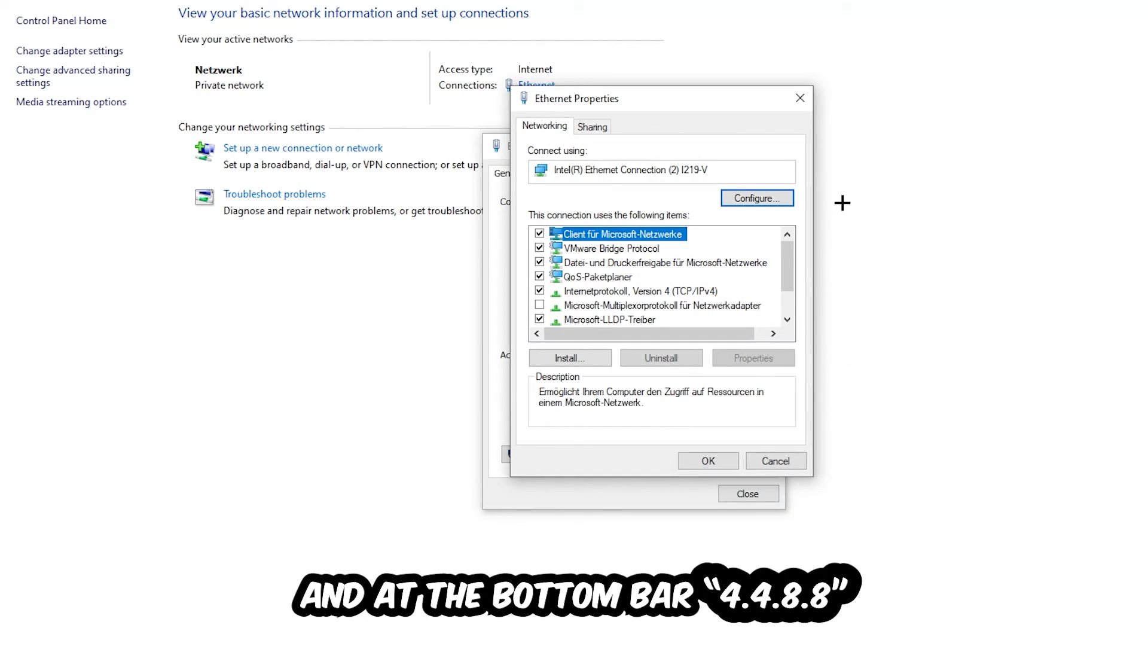
left_click(800, 98)
left_click(772, 146)
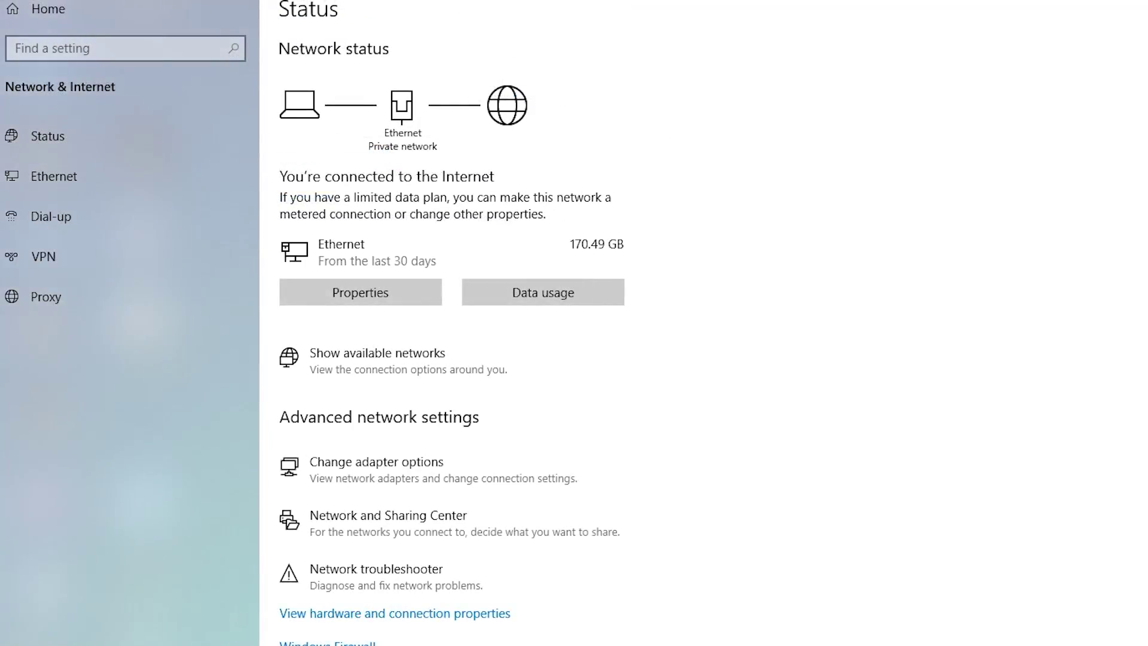